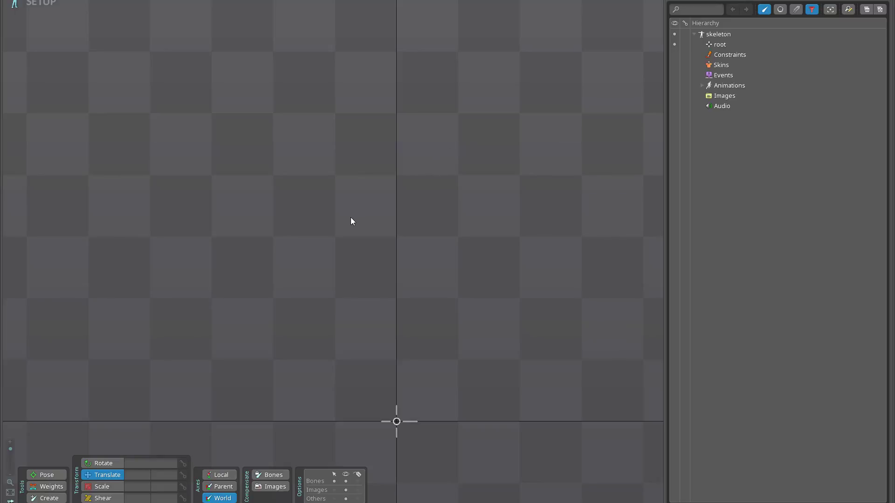
- Draw four connected bones (thigh, shin, foot, toe) downward from the root with the Create tool
click(42, 499)
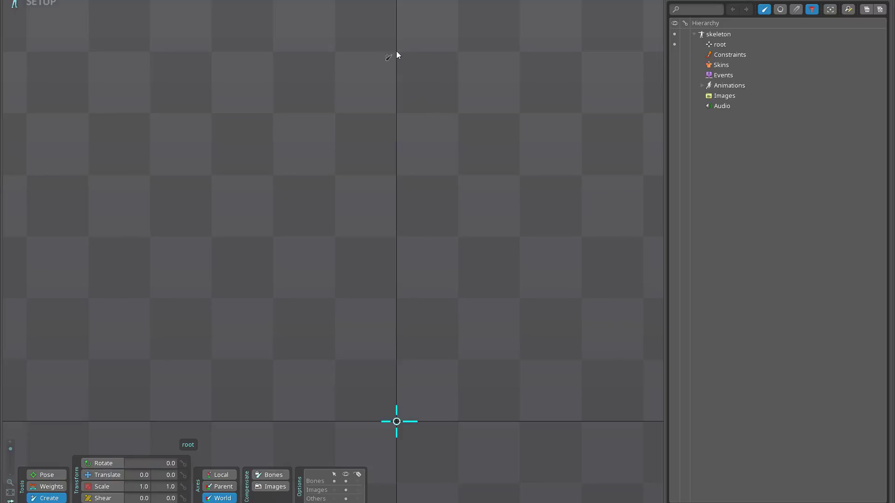
drag(395, 49, 474, 413)
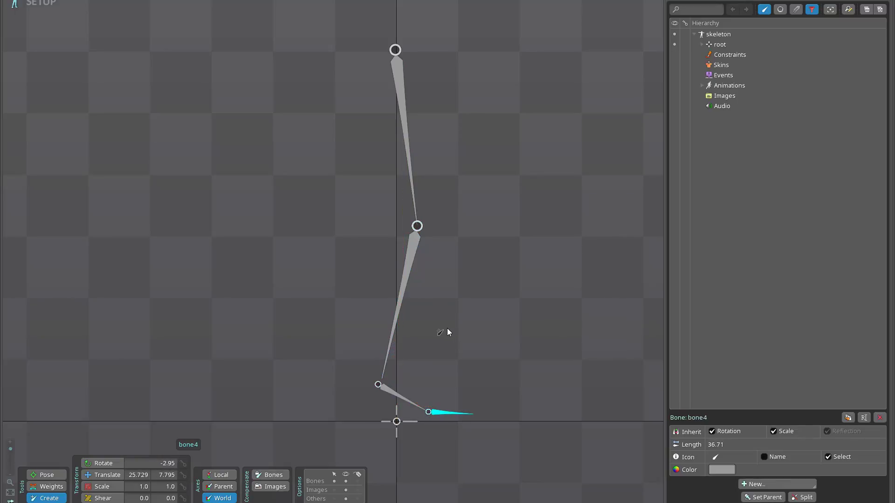
scroll(446, 332, up, 1)
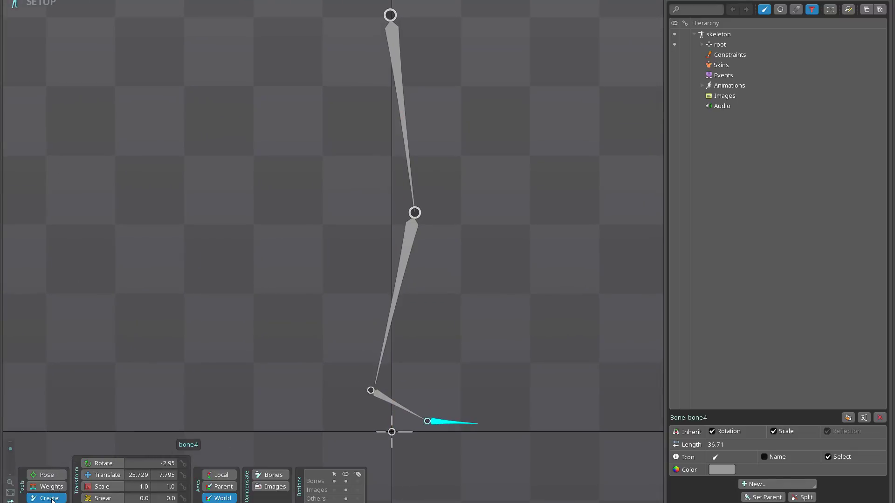
- Switch to moving bones and read bone2's length of 127.64
click(102, 475)
click(381, 398)
click(395, 306)
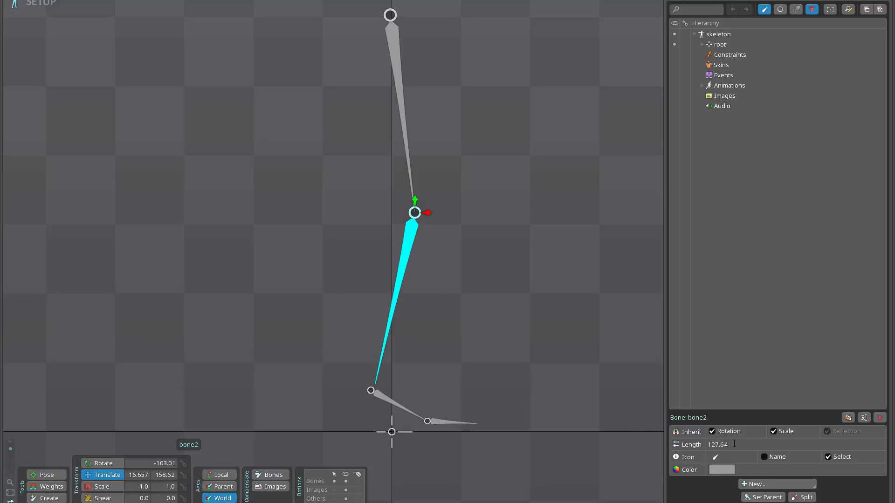
drag(734, 444, 689, 444)
- Set bone3's parent-relative translate to 127.64, 0 so it sits at bone2's tip
click(386, 395)
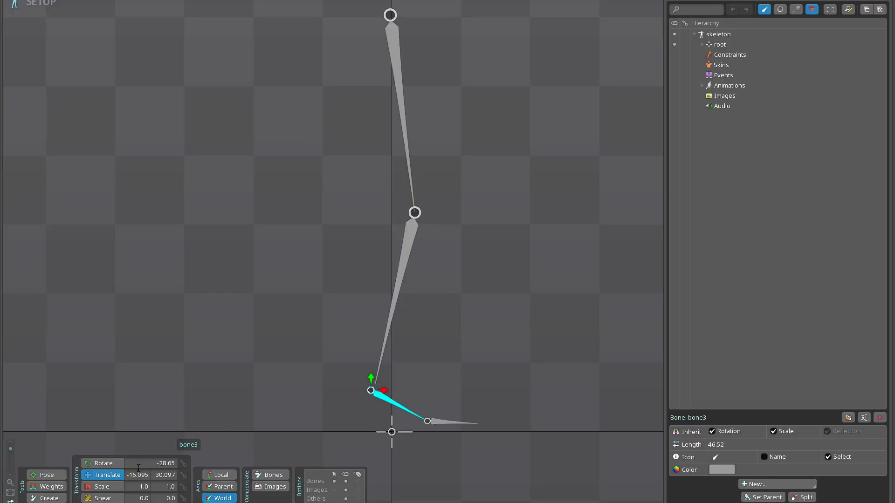
drag(147, 475, 102, 482)
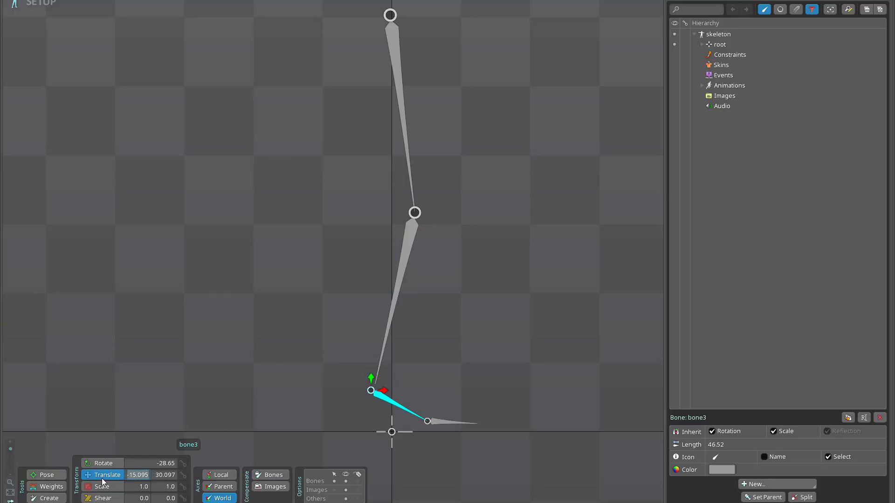
click(224, 488)
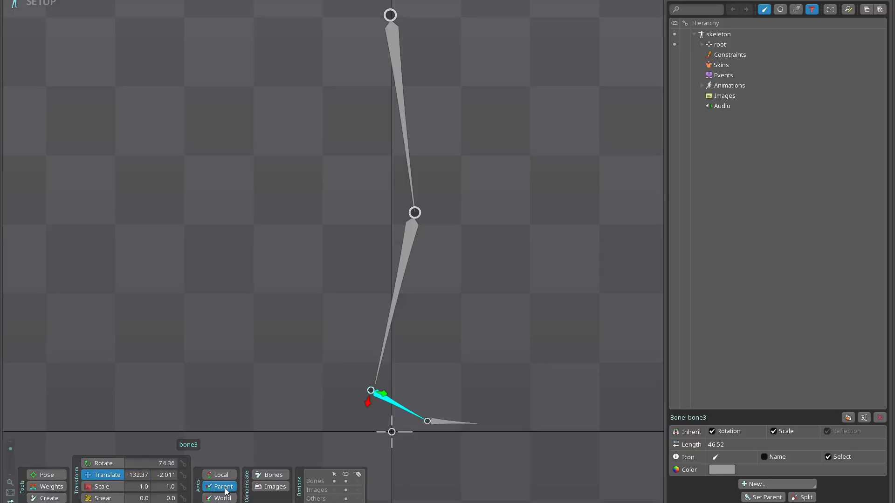
click(132, 475)
text(127.64)
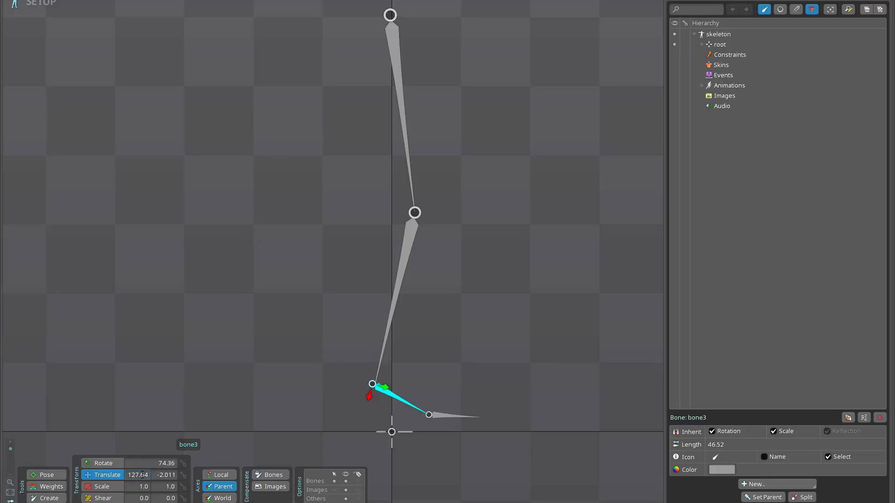
click(163, 474)
text(0)
key(Tab)
drag(422, 342, 449, 335)
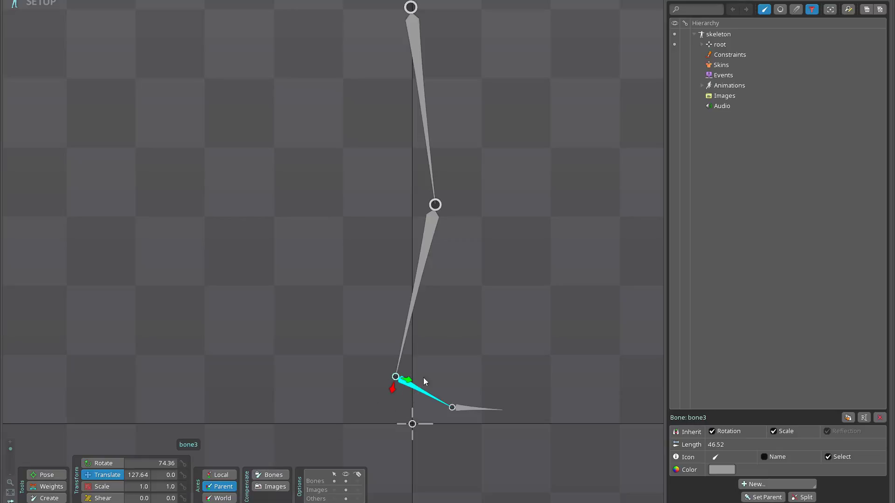
- Return bone3's axes to World and copy its transform with Ctrl+C
click(228, 498)
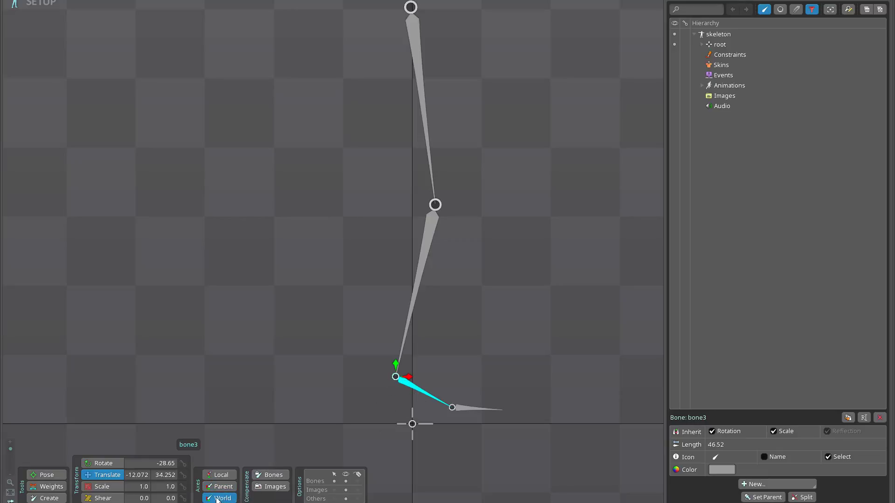
key(x)
key(ctrl+c)
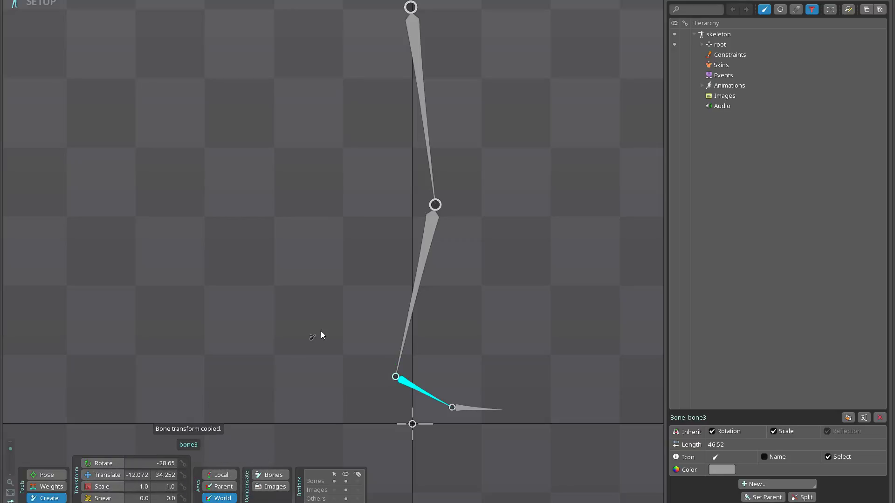
scroll(293, 294, down, 1)
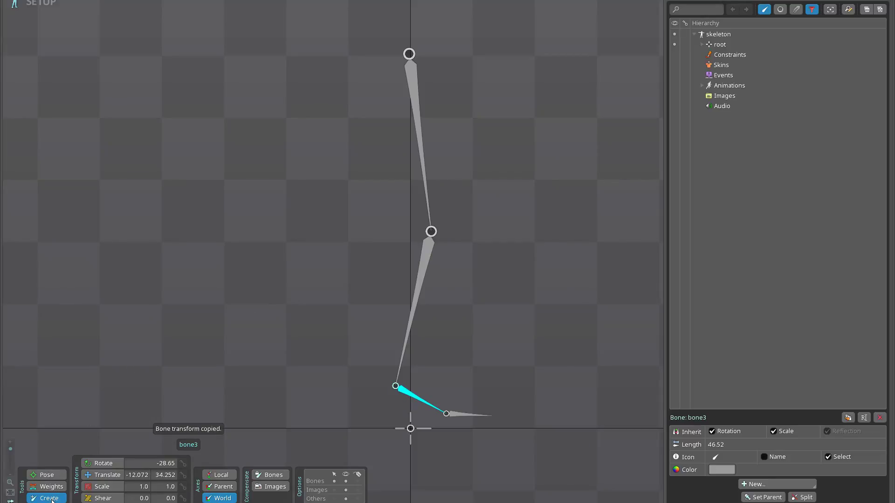
- Select bone and bone2, then create an IK constraint with its target placed on the shin
click(103, 475)
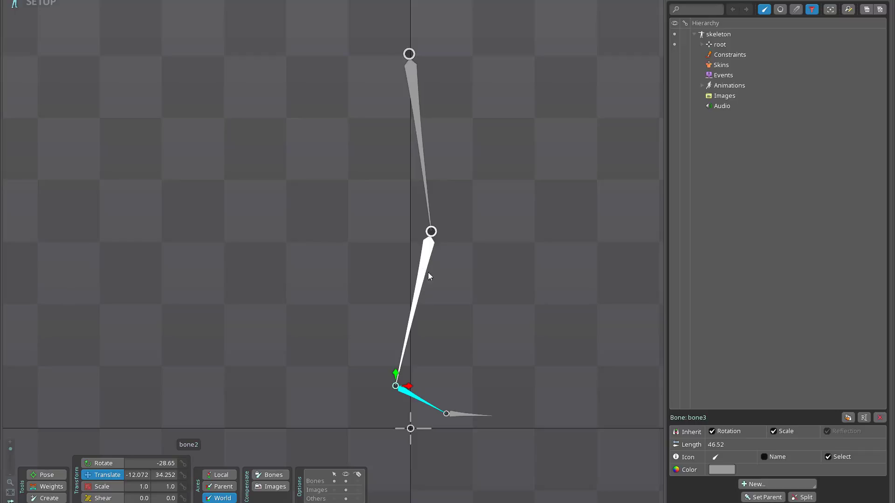
click(413, 92)
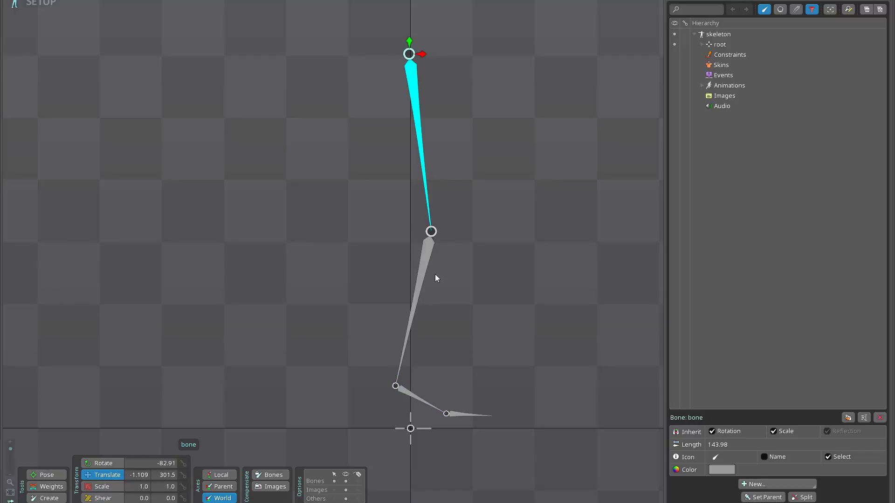
ctrl+click(423, 273)
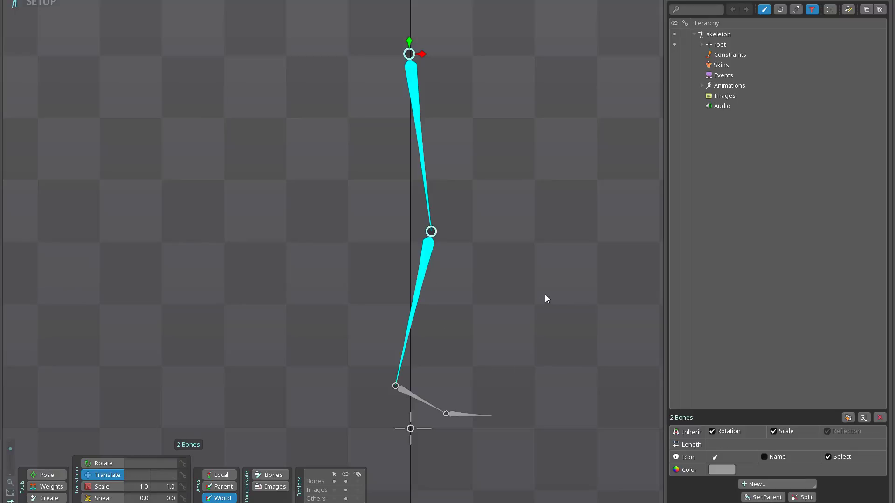
click(769, 483)
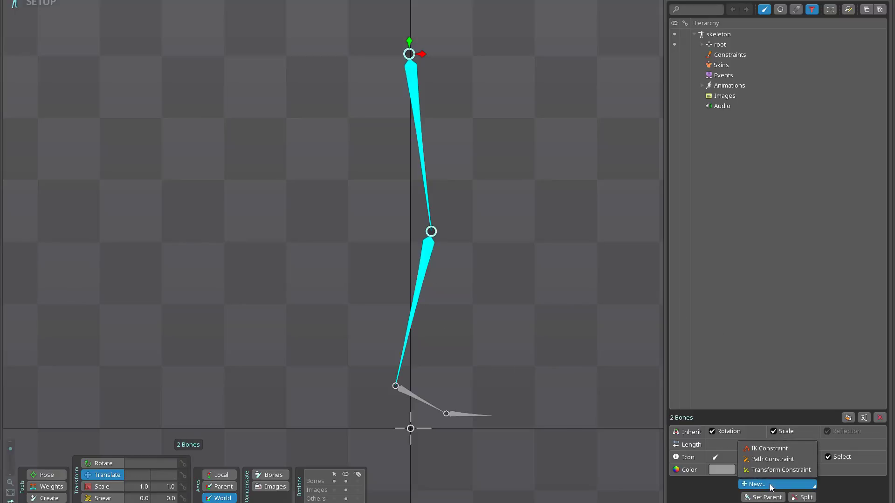
click(769, 448)
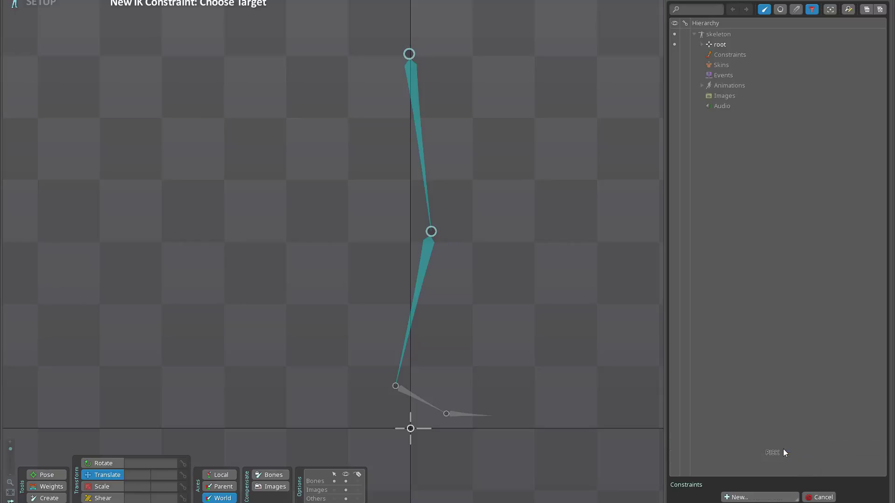
click(419, 281)
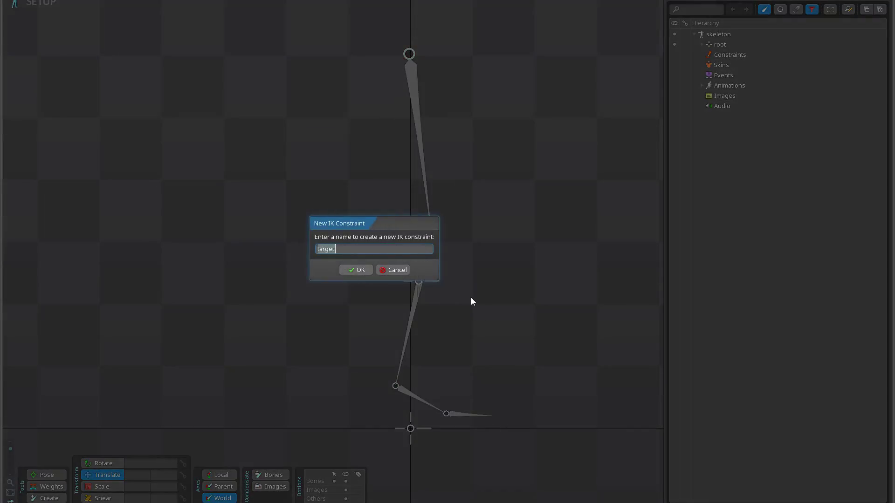
- Name the new IK constraint 'leg01cnst' and confirm it
text(leg)
key(BackSpace)
key(BackSpace)
key(BackSpace)
text(lefg)
key(BackSpace)
key(BackSpace)
text(g01cnst)
click(354, 270)
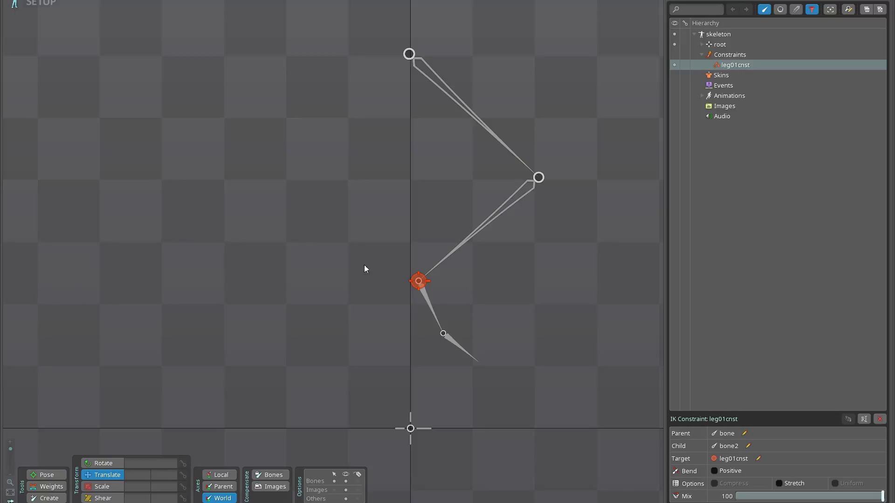
- Paste bone3's transform onto the leg01cnst target, placing it at the ankle, then switch to Translate
click(417, 282)
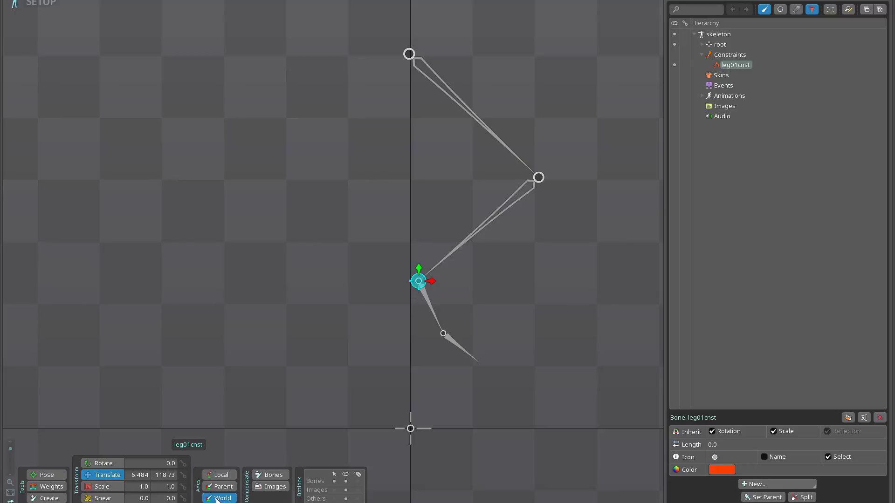
key(b)
key(ctrl+v)
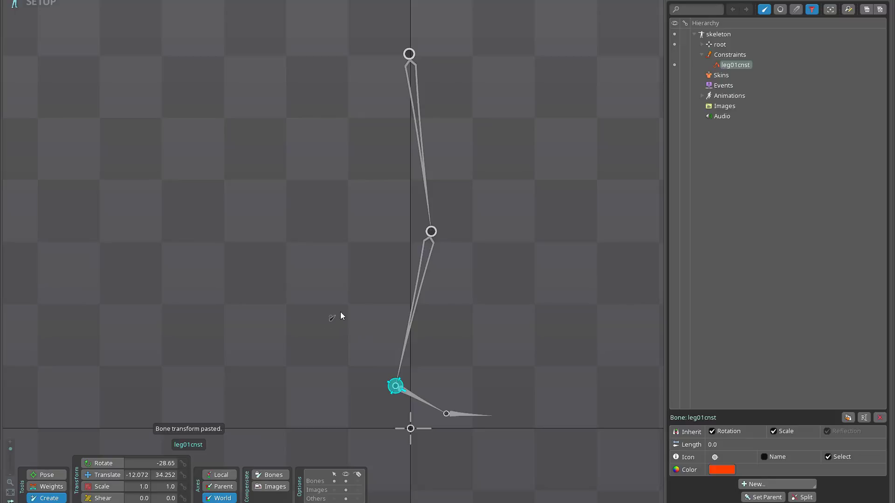
drag(466, 263, 477, 278)
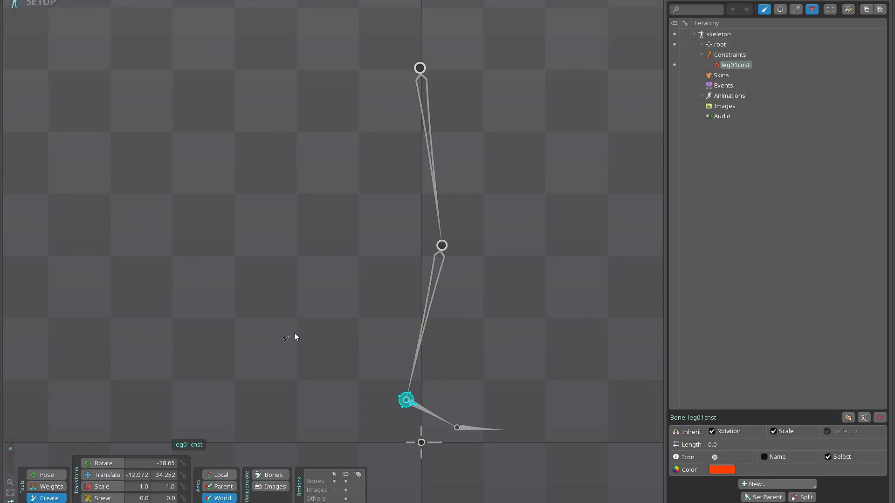
key(v)
click(419, 74)
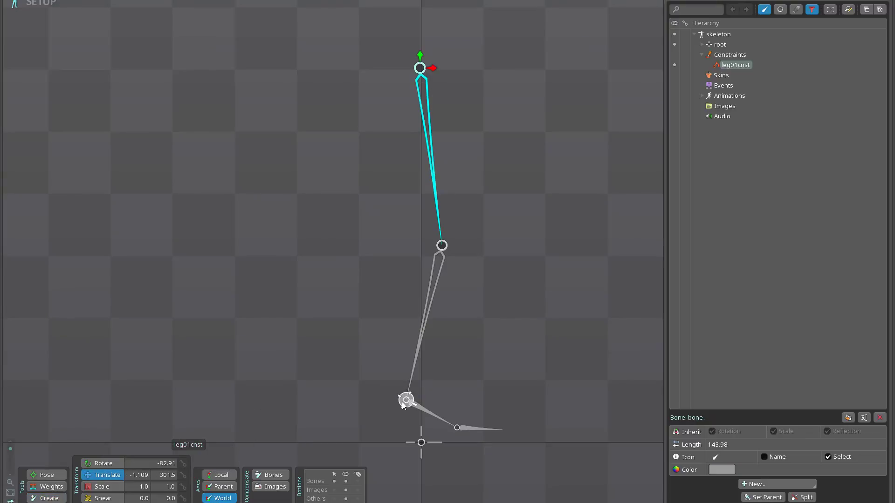
click(416, 402)
mouse_move(416, 401)
mouse_down()
mouse_move(417, 382)
mouse_move(484, 328)
mouse_move(406, 232)
mouse_move(345, 213)
mouse_move(364, 203)
mouse_move(416, 289)
mouse_move(422, 401)
mouse_up()
click(420, 71)
drag(519, 152, 487, 79)
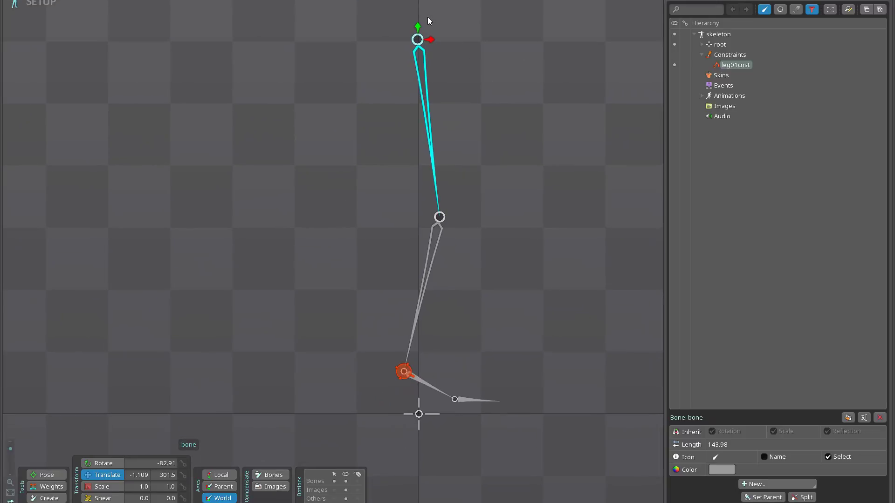
drag(418, 30, 410, 163)
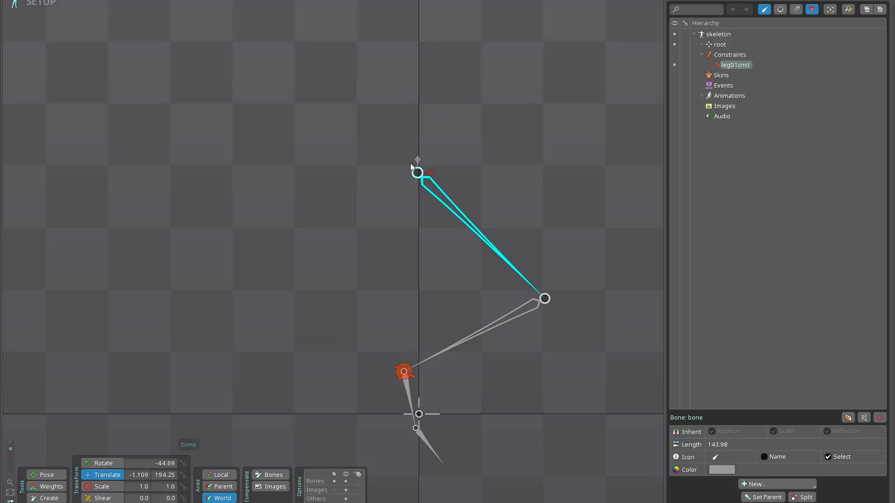
click(440, 459)
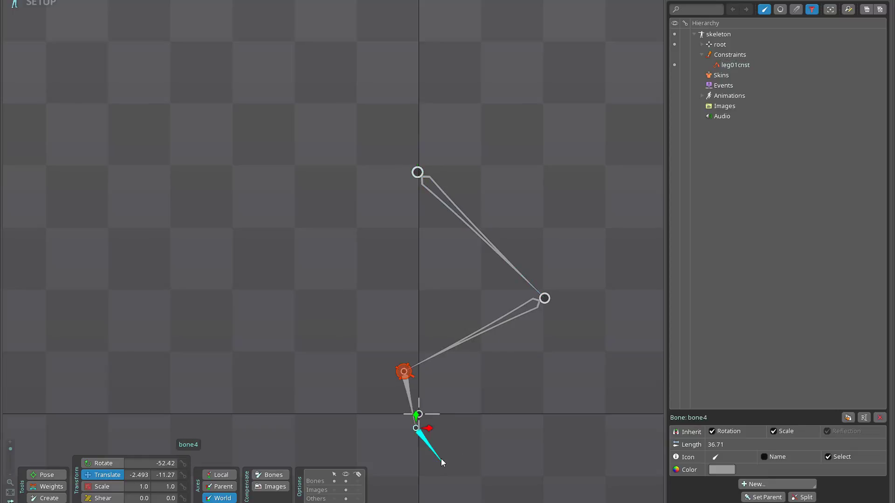
key(ctrl+z)
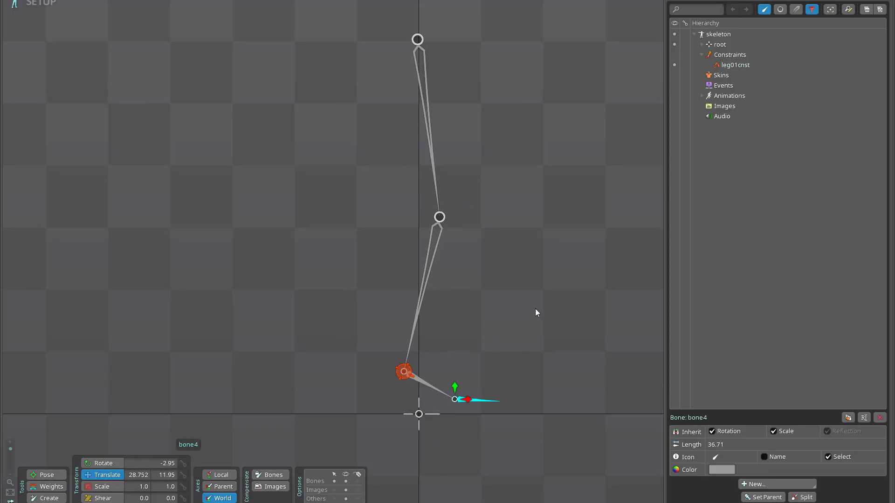
- Select heel bone bone3, then test by dragging the thigh down and undo the move
click(424, 385)
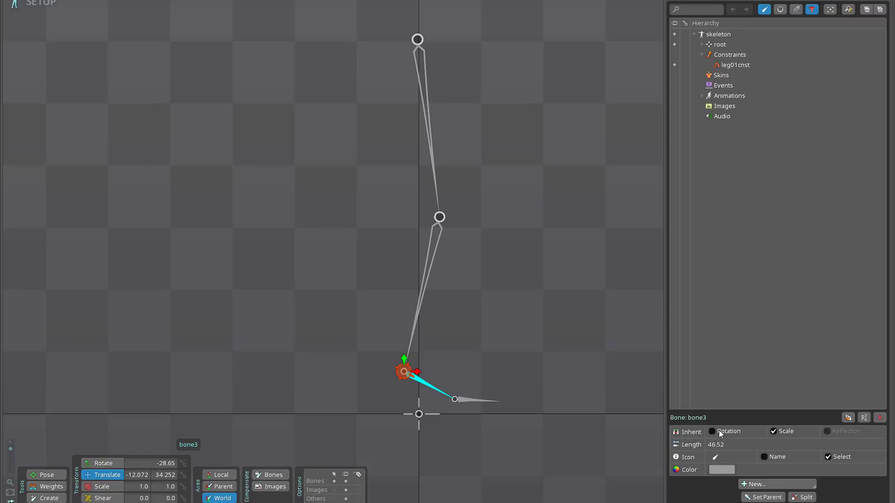
click(425, 54)
drag(418, 31, 433, 217)
key(ctrl+z)
click(402, 373)
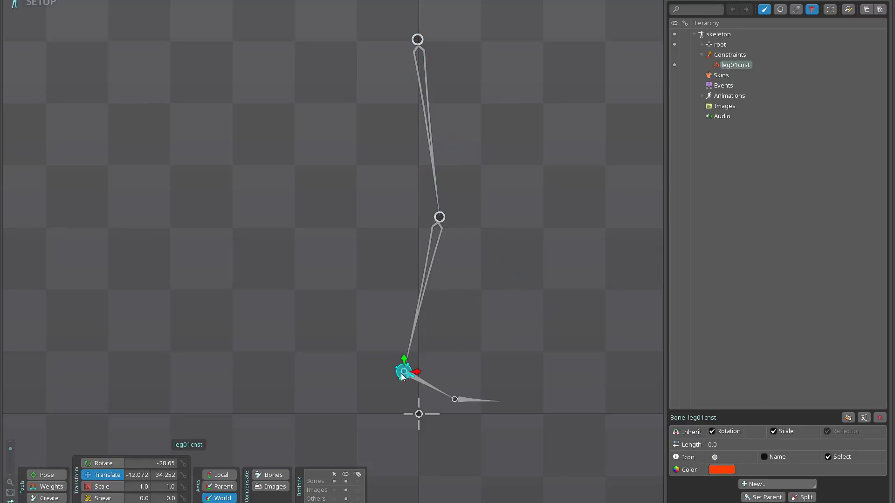
drag(401, 375, 381, 358)
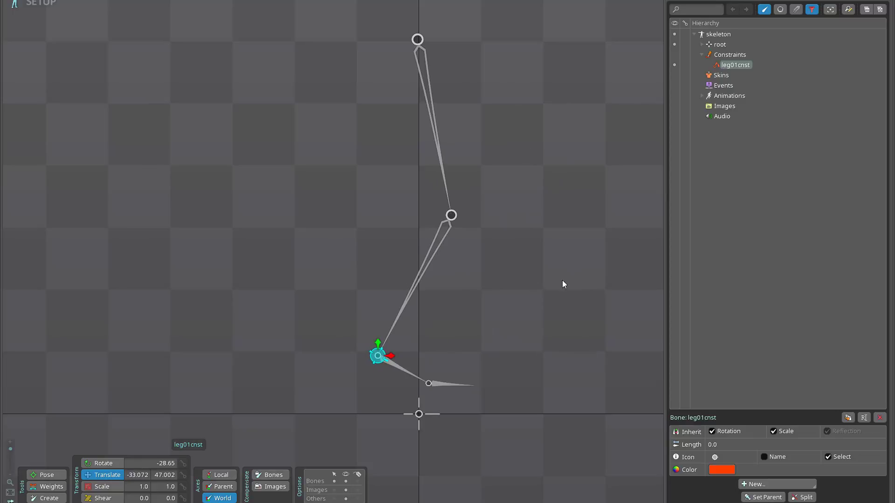
key(ctrl+z)
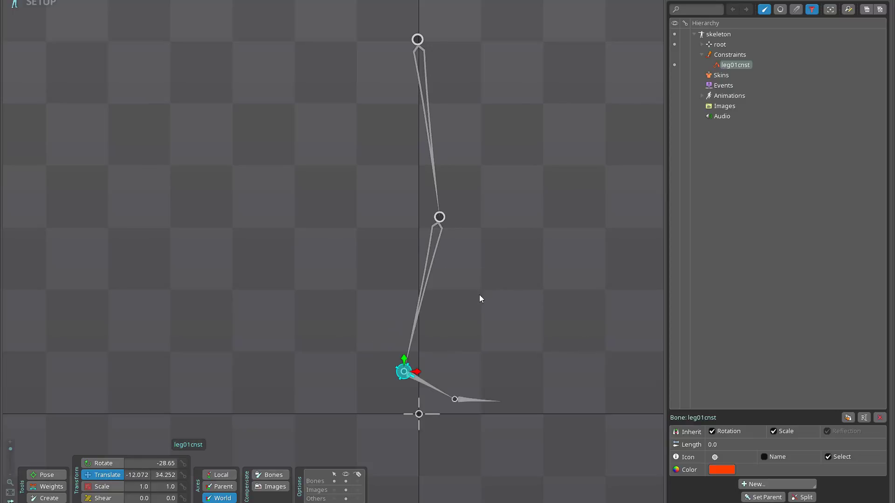
click(421, 383)
click(434, 258)
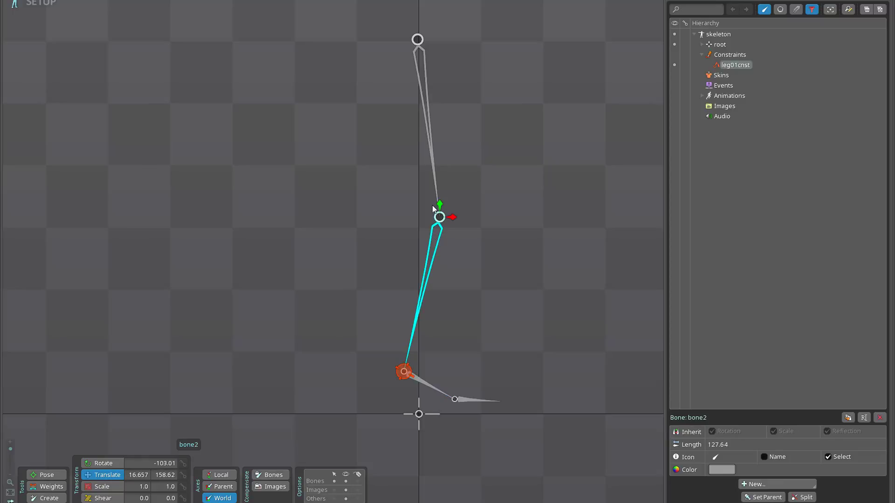
click(416, 66)
drag(418, 38, 433, 168)
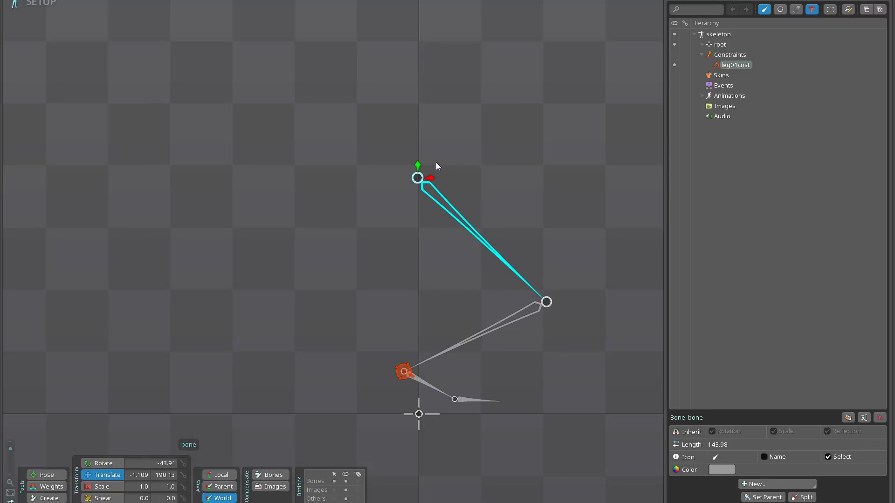
key(ctrl+z)
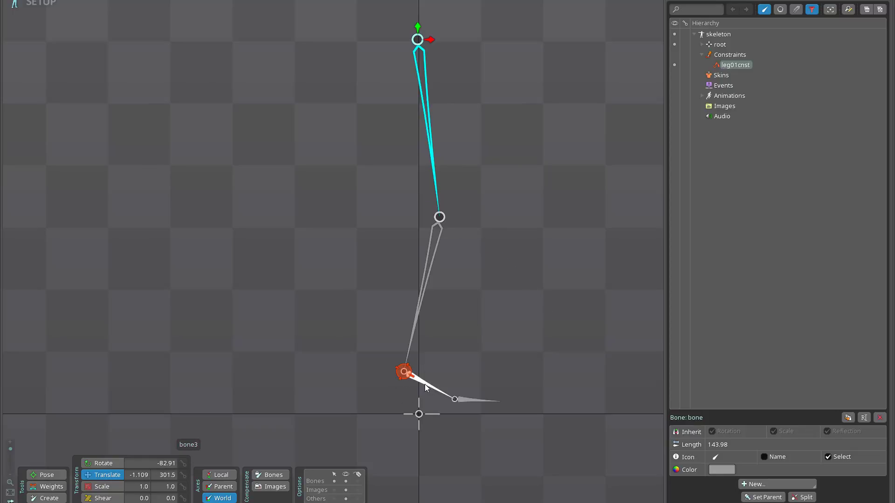
click(425, 387)
drag(418, 39, 434, 92)
key(ctrl+z)
click(429, 384)
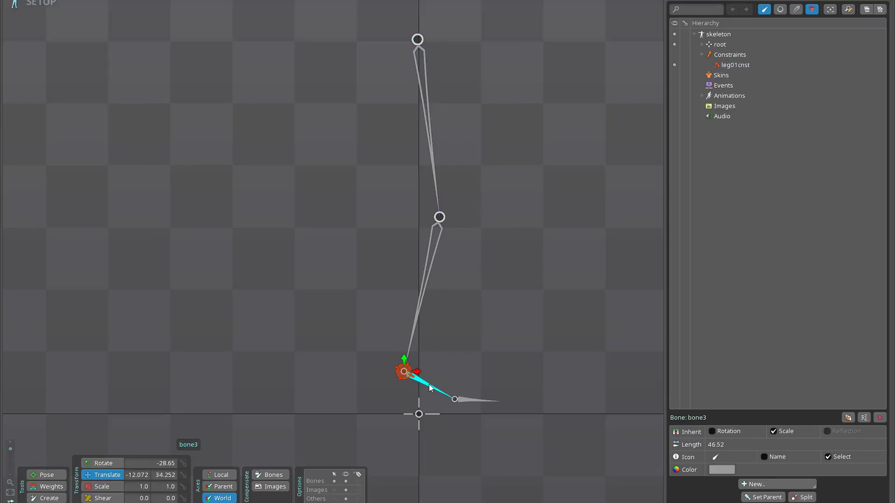
drag(429, 383, 459, 363)
scroll(497, 366, up, 1)
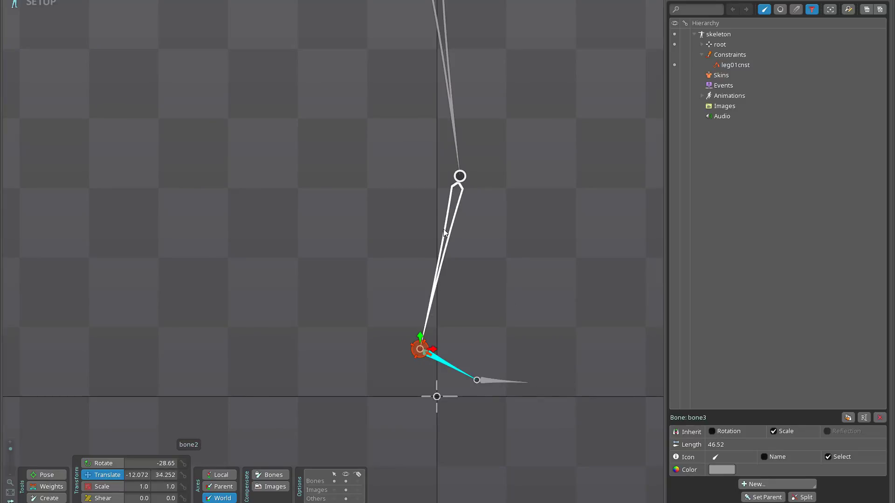
scroll(493, 246, down, 1)
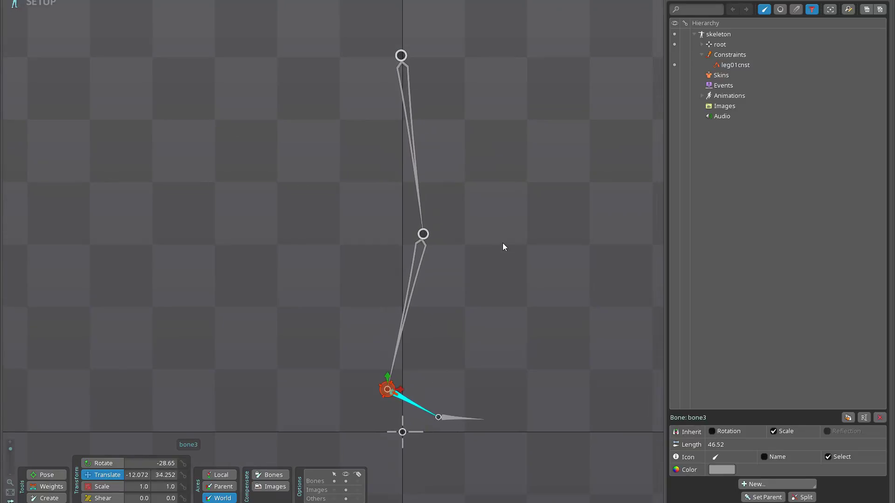
scroll(502, 242, down, 1)
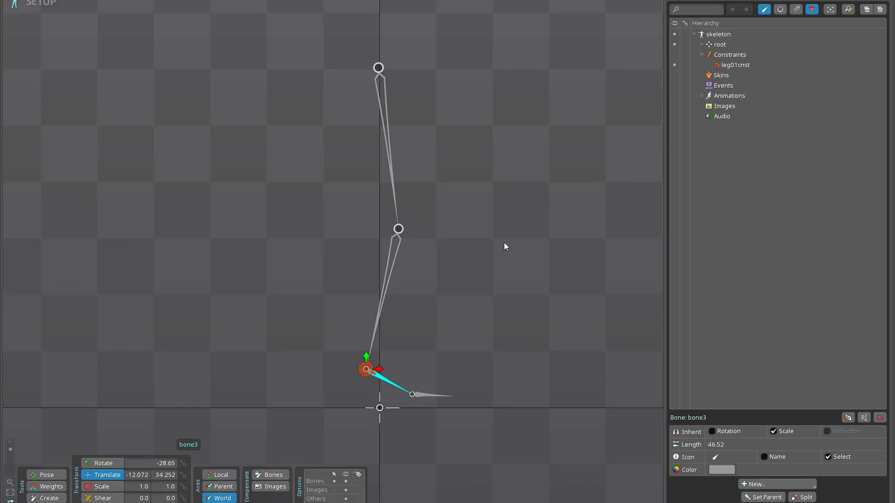
drag(521, 258, 496, 241)
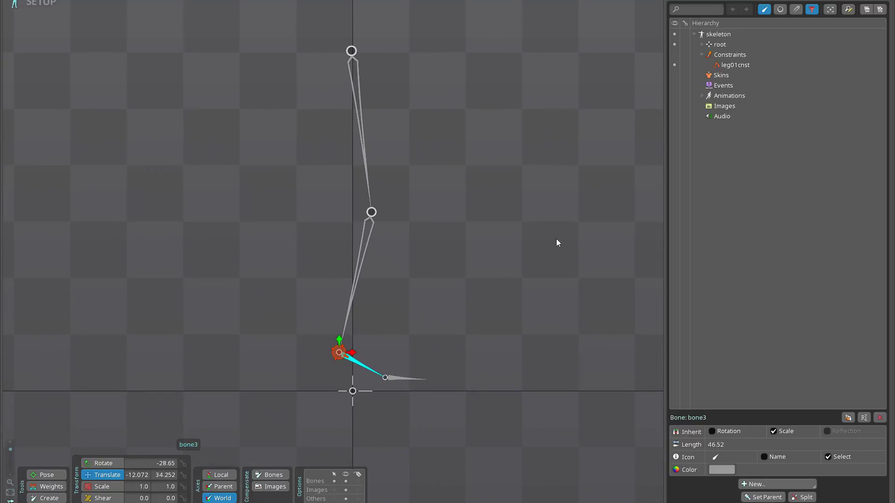